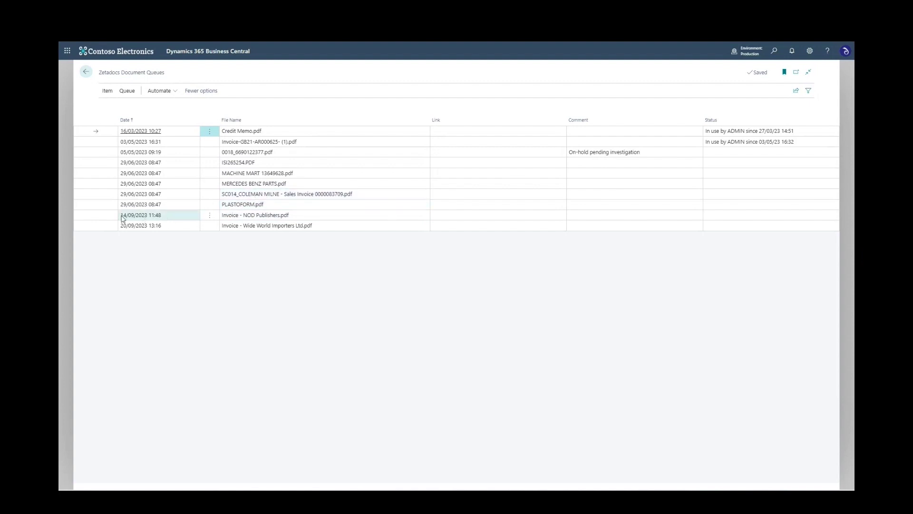
- Process the queued document "Invoice - NOD Publishers.pdf" to preview its captured purchase invoice data
left_click(99, 218)
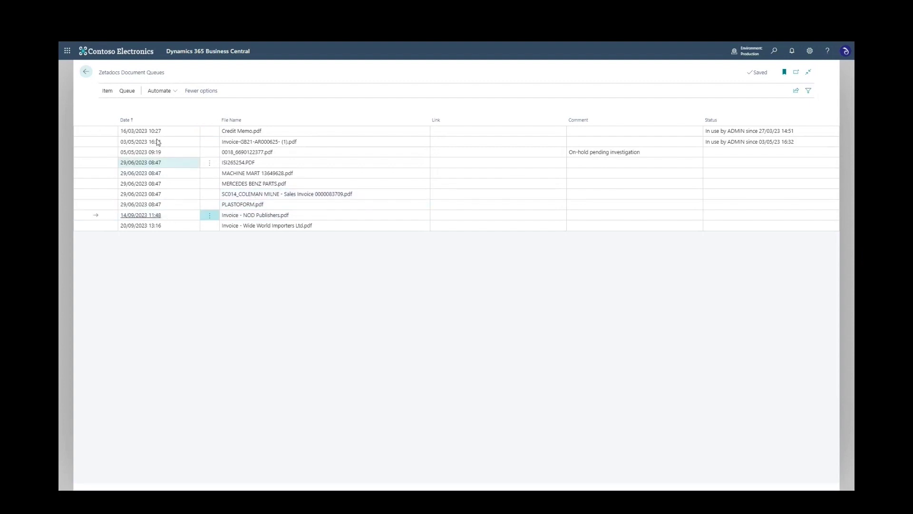
left_click(109, 93)
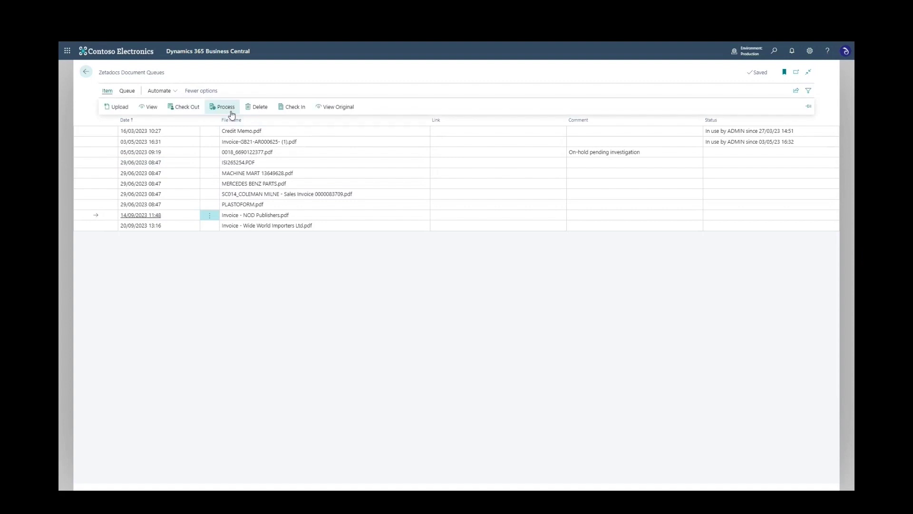
left_click(230, 111)
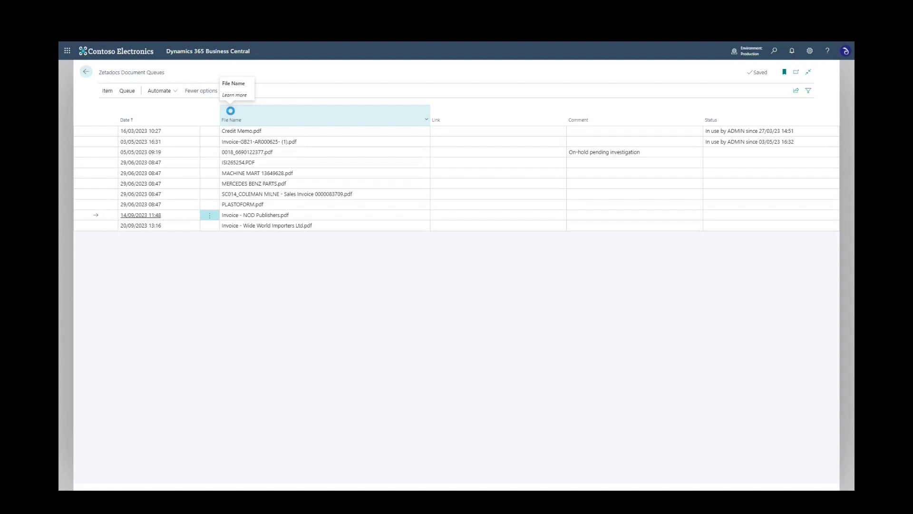
left_click(230, 111)
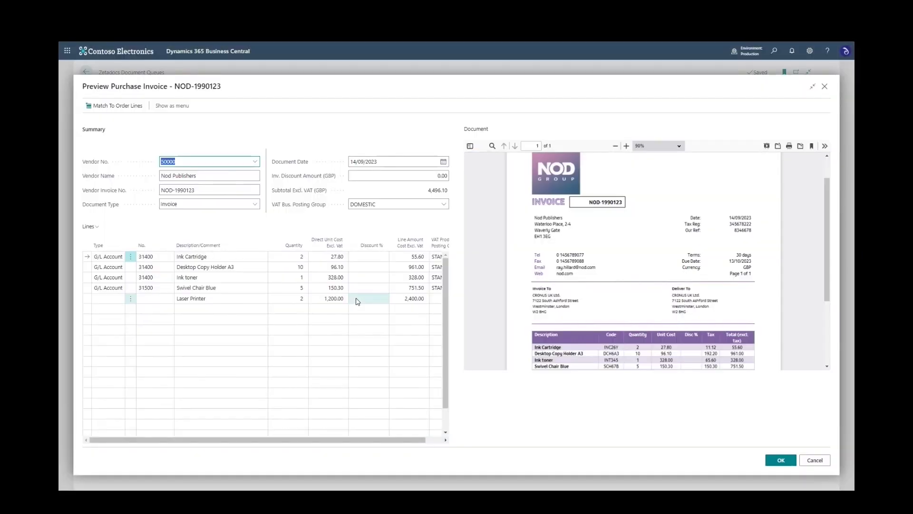
- Compare the scanned NOD Publishers invoice with the captured header and line data, and look up the available vendors without changing the selection
left_click(705, 303)
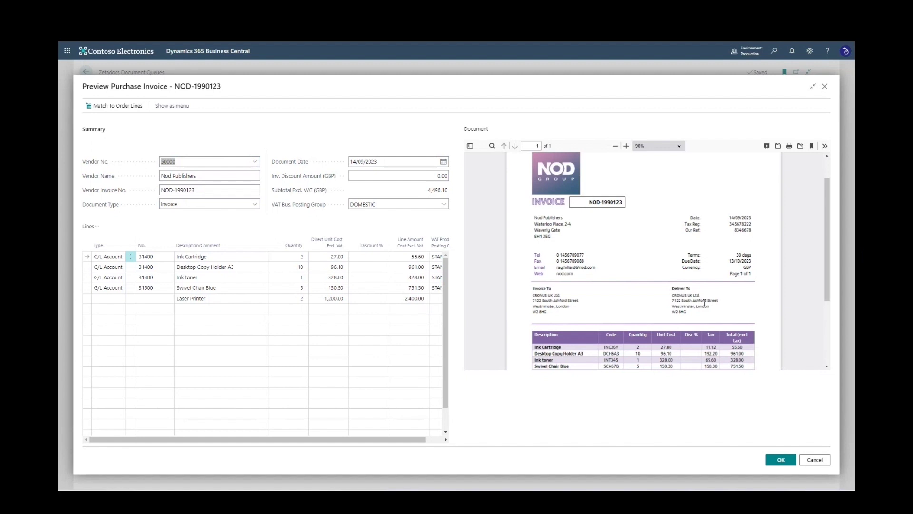
scroll(704, 303, "down", 3)
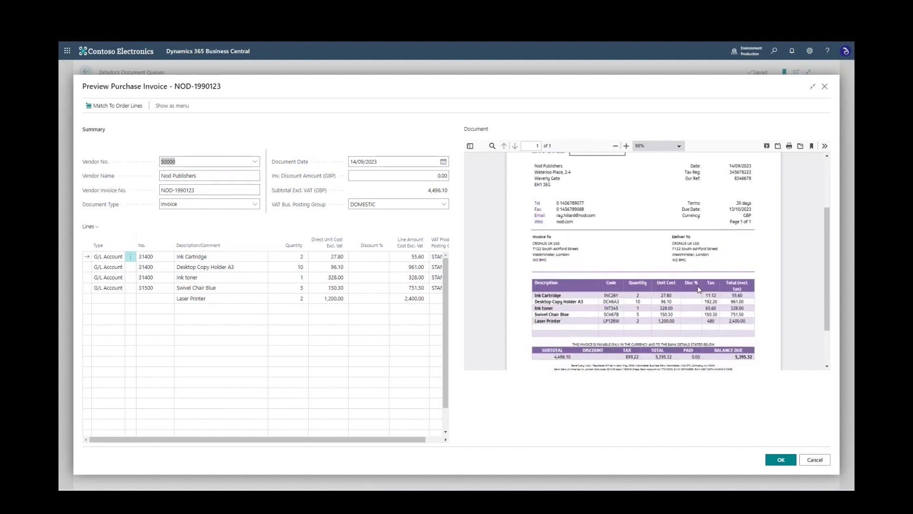
scroll(700, 289, "up", 2)
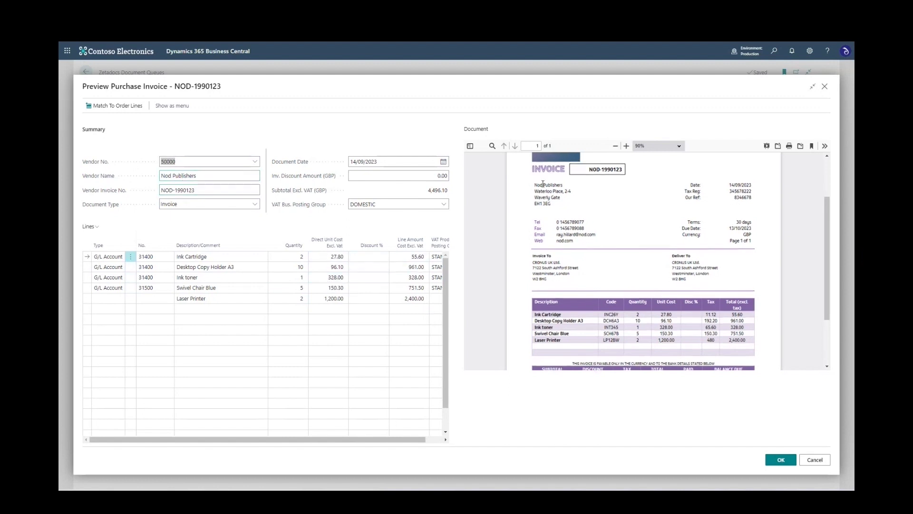
scroll(557, 211, "up", 2)
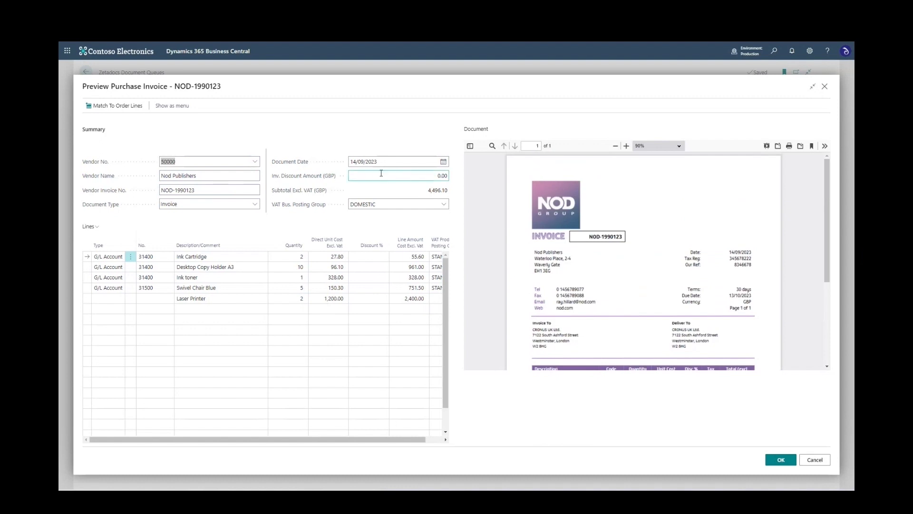
scroll(552, 295, "down", 3)
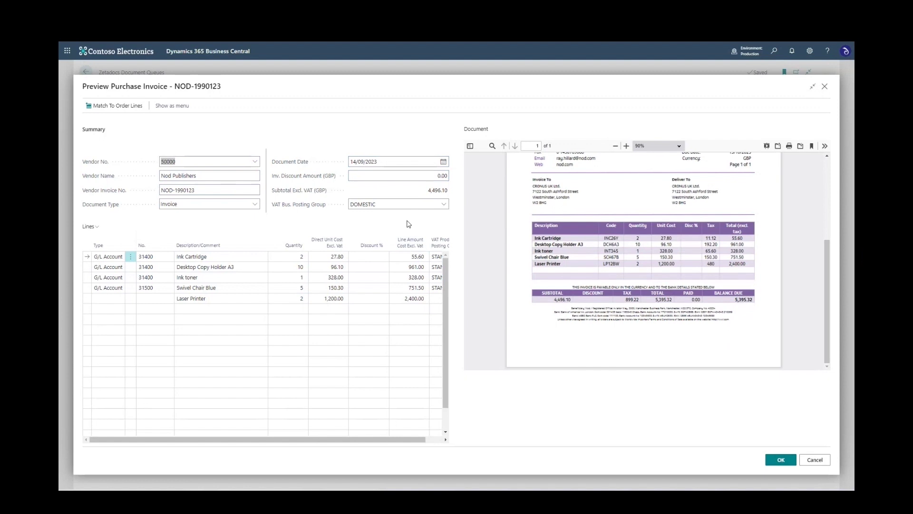
scroll(568, 248, "up", 2)
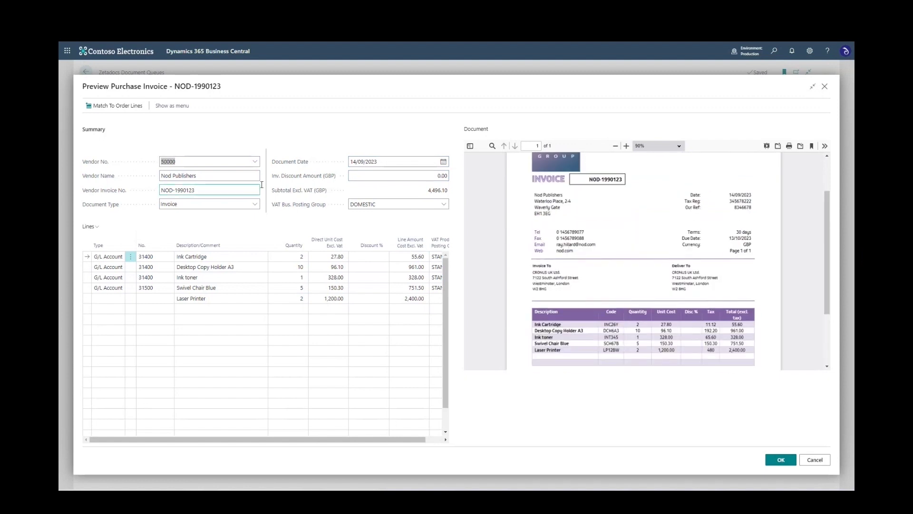
scroll(551, 238, "up", 1)
scroll(551, 237, "up", 1)
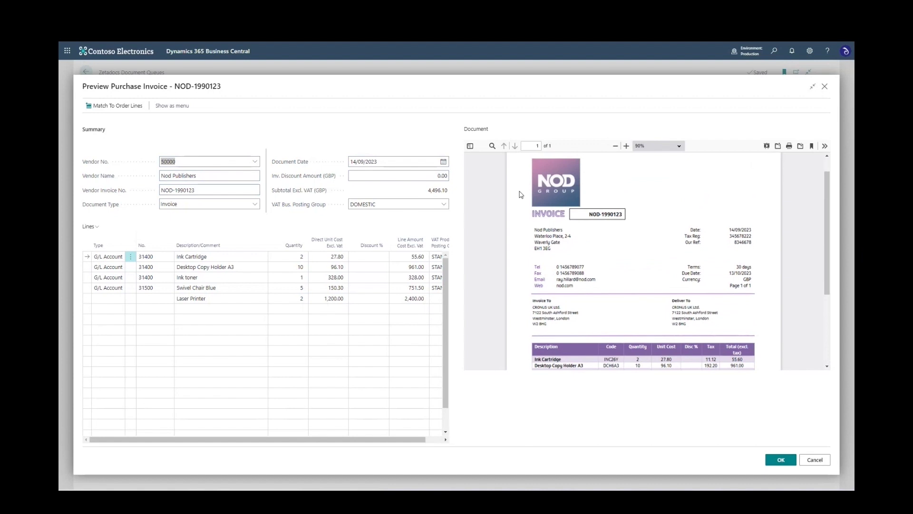
left_click(256, 163)
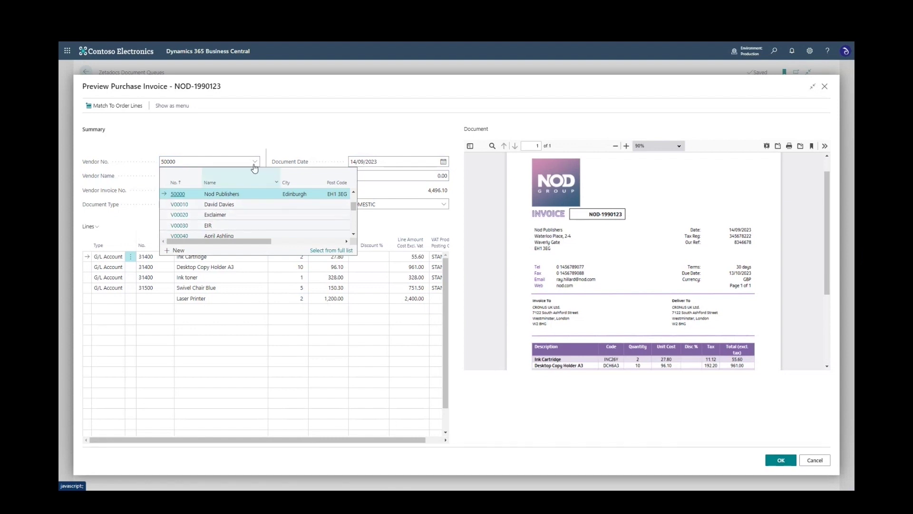
left_click(265, 139)
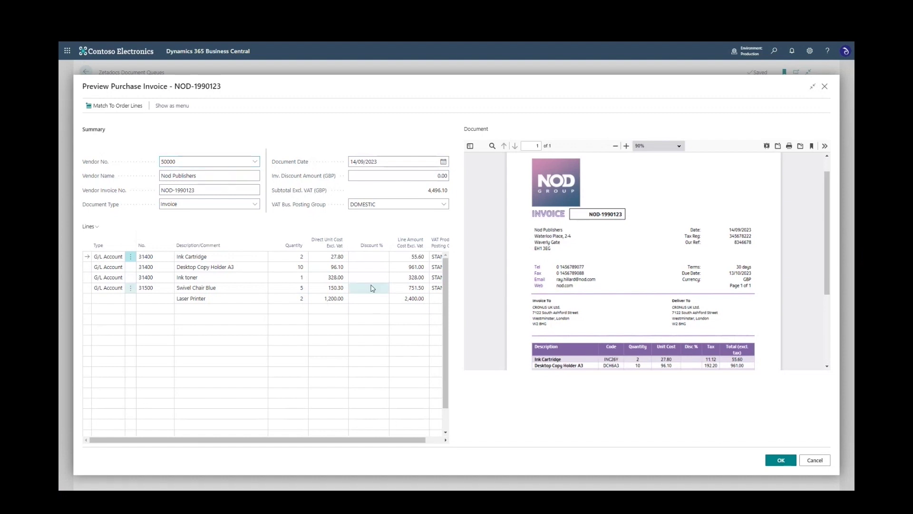
- Code the Laser Printer line as a G/L Account line with account number 31900
scroll(599, 354, "down", 2)
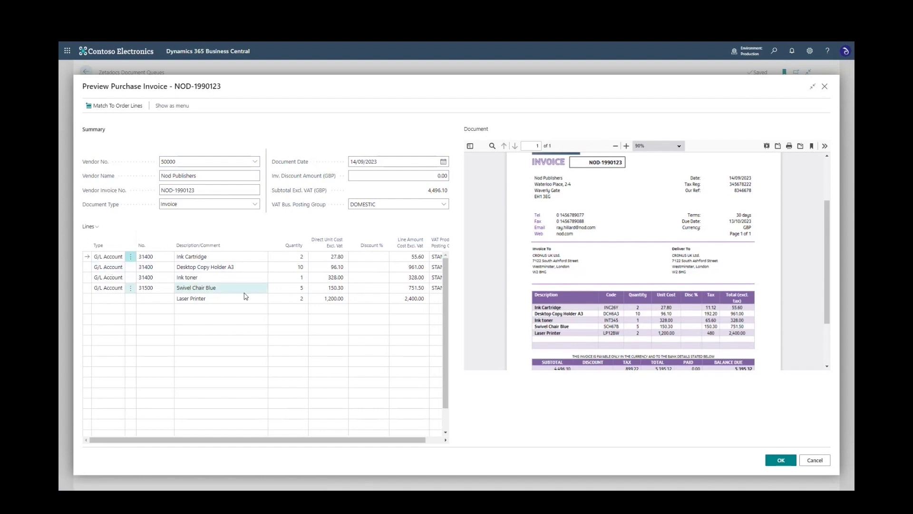
left_click(110, 302)
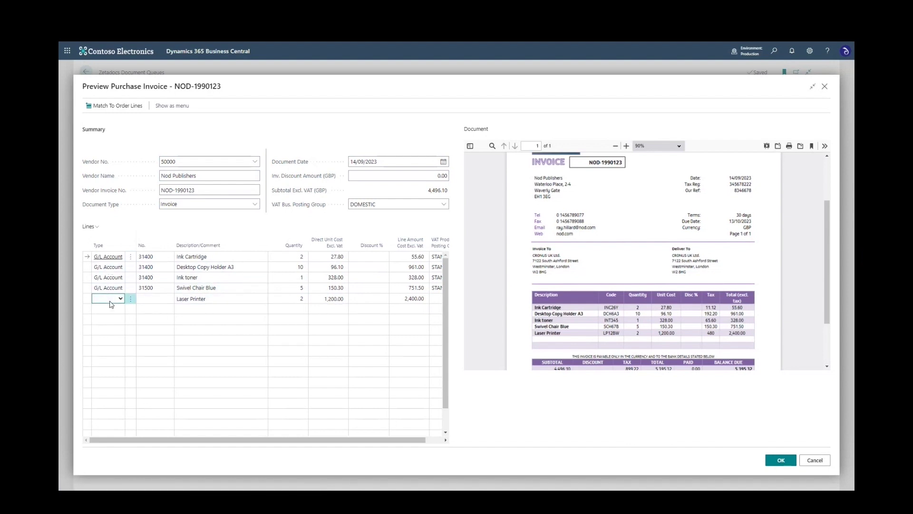
left_click(116, 300)
left_click(109, 314)
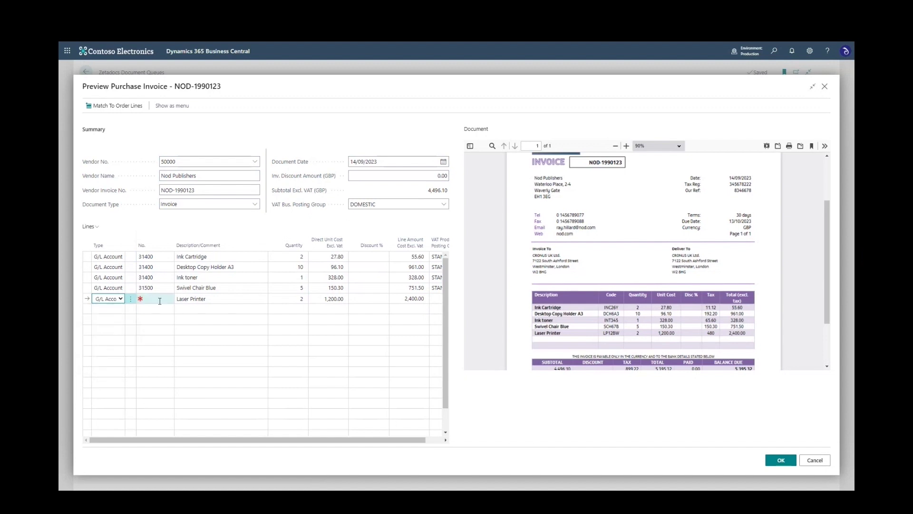
left_click(159, 299)
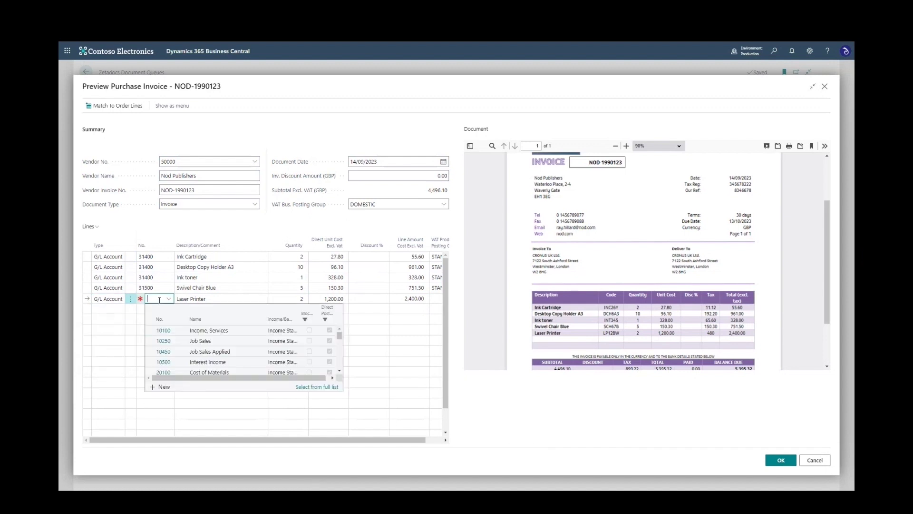
type("31900")
key("Tab")
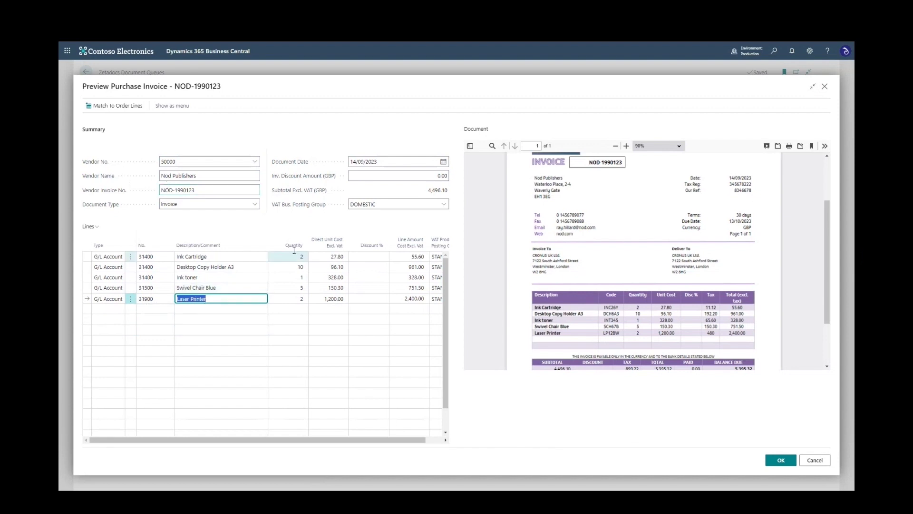
left_click(308, 221)
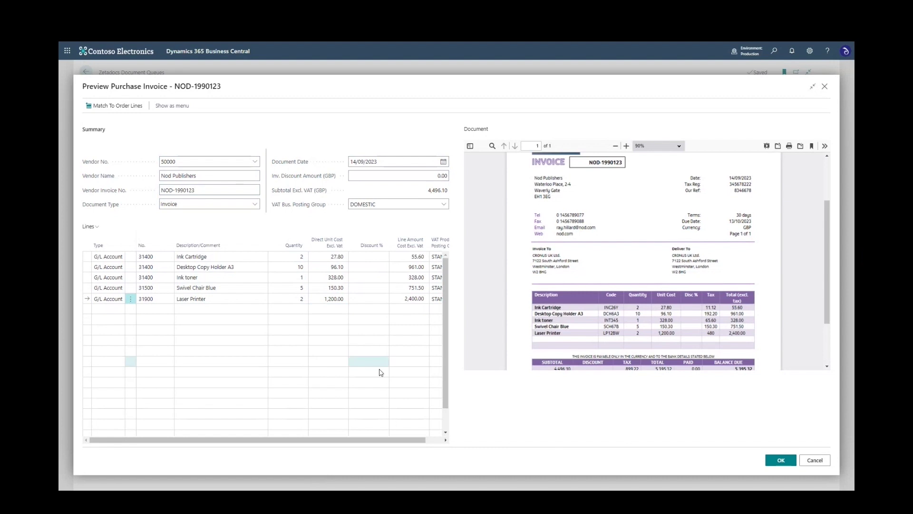
- Create the NOD Publishers purchase invoice from the preview and open its attached PDF
scroll(558, 314, "up", 2)
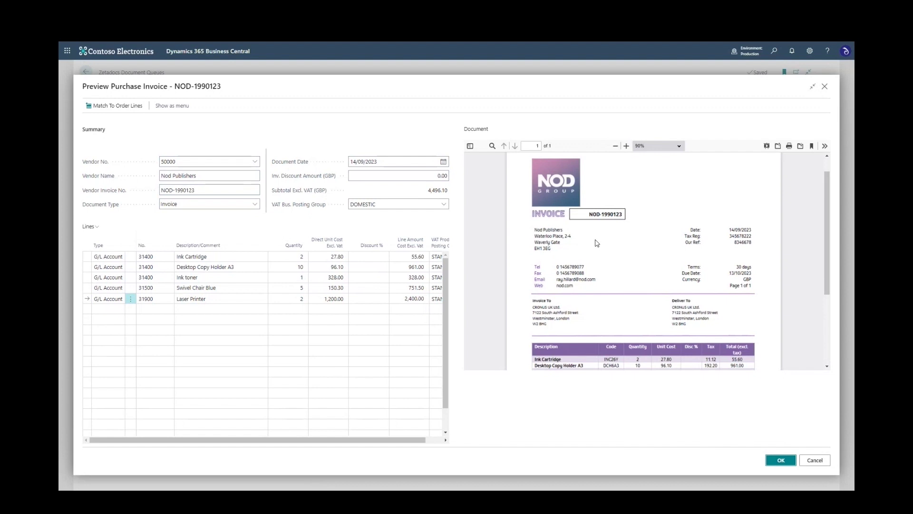
left_click(785, 460)
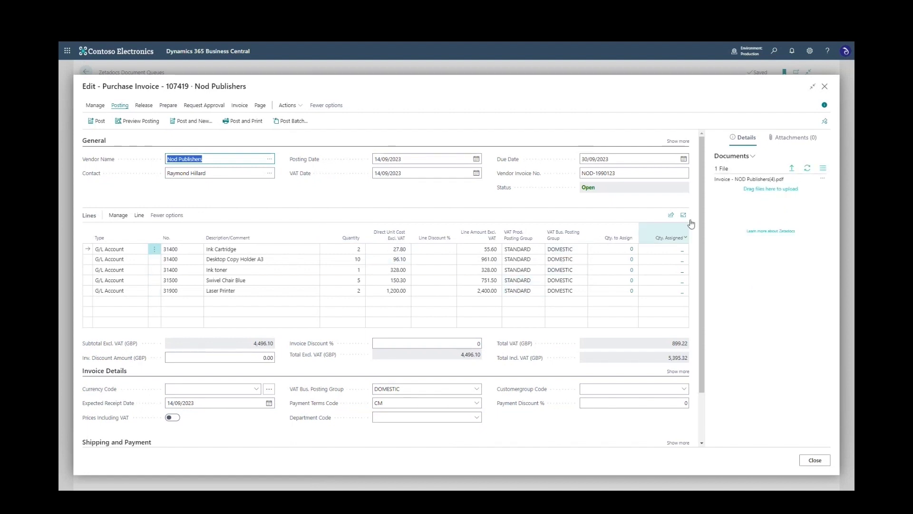
left_click(736, 185)
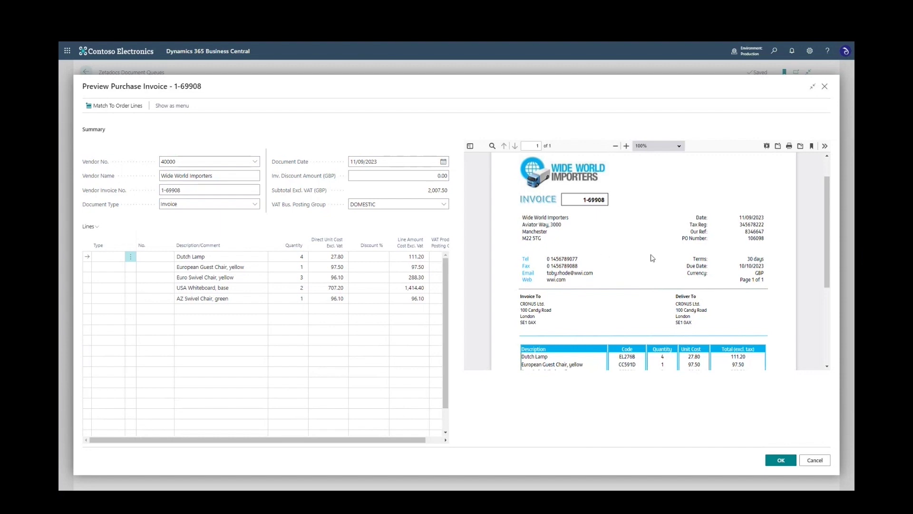
- Check the purchase order number on the scanned Wide World Importers invoice and match the invoice to its order lines
left_click_drag(748, 239, 763, 239)
left_click(756, 241)
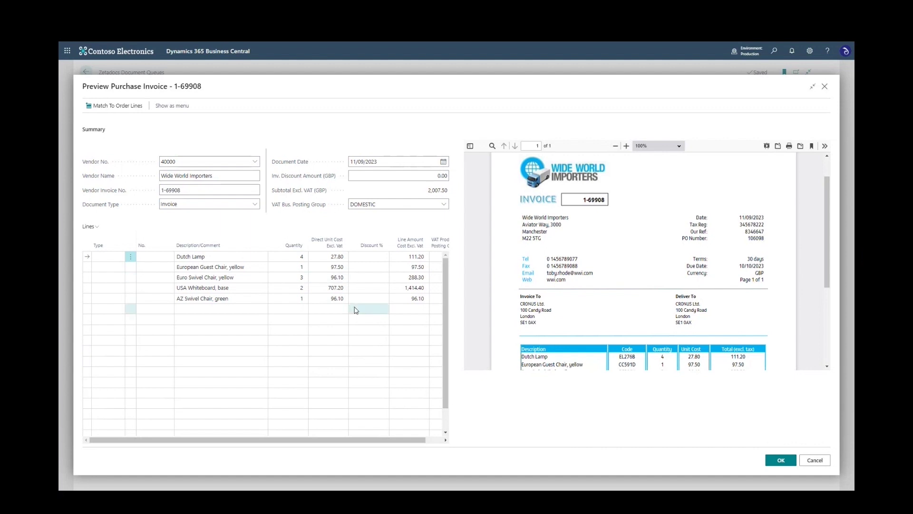
scroll(567, 323, "down", 1)
scroll(570, 323, "up", 1)
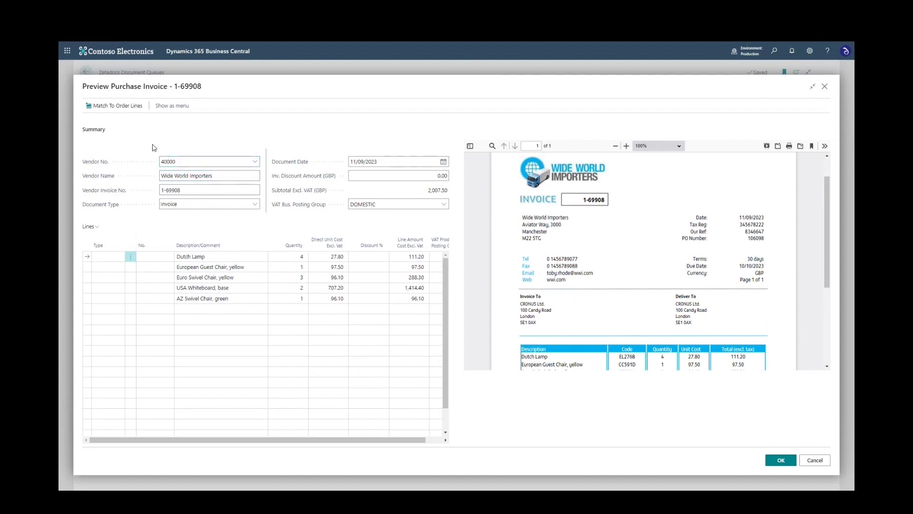
left_click(108, 106)
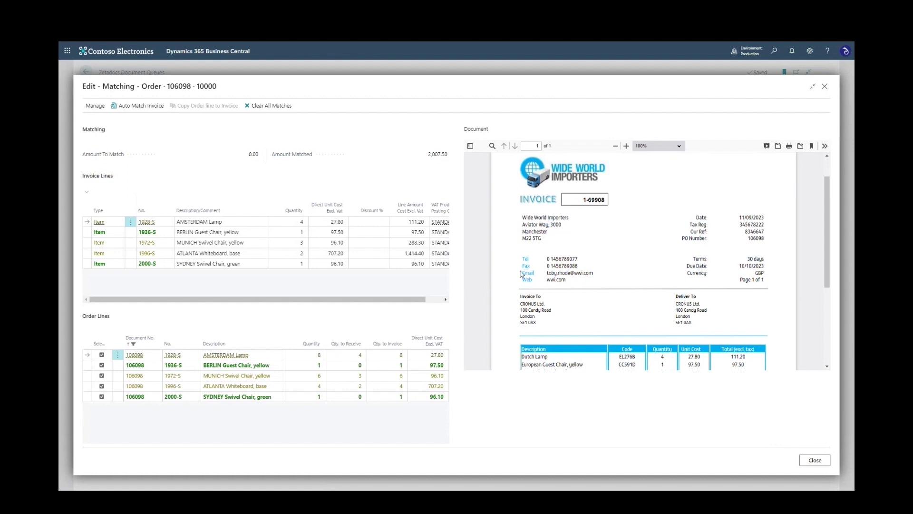
- Compare the matched lines and amount with the scanned invoice, and return to the invoice preview with the matches applied
scroll(567, 313, "down", 1)
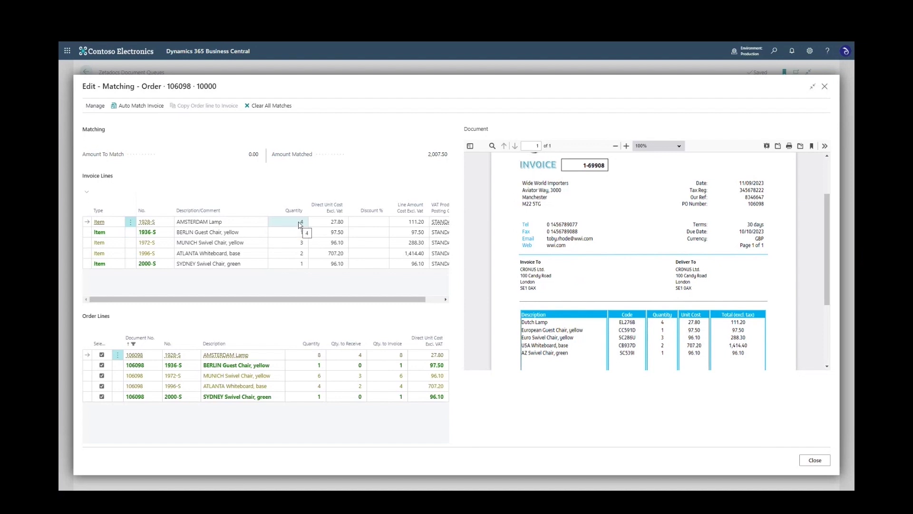
scroll(511, 265, "up", 2)
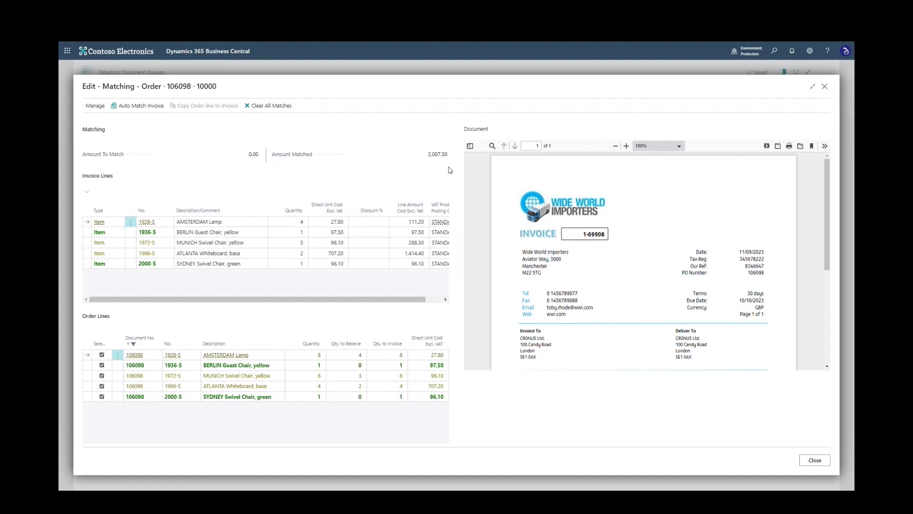
scroll(601, 288, "down", 5)
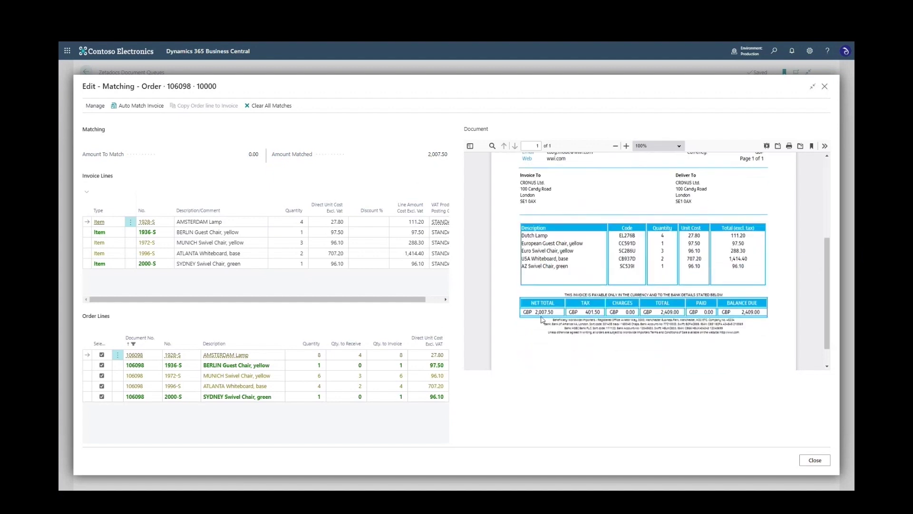
scroll(542, 319, "up", 5)
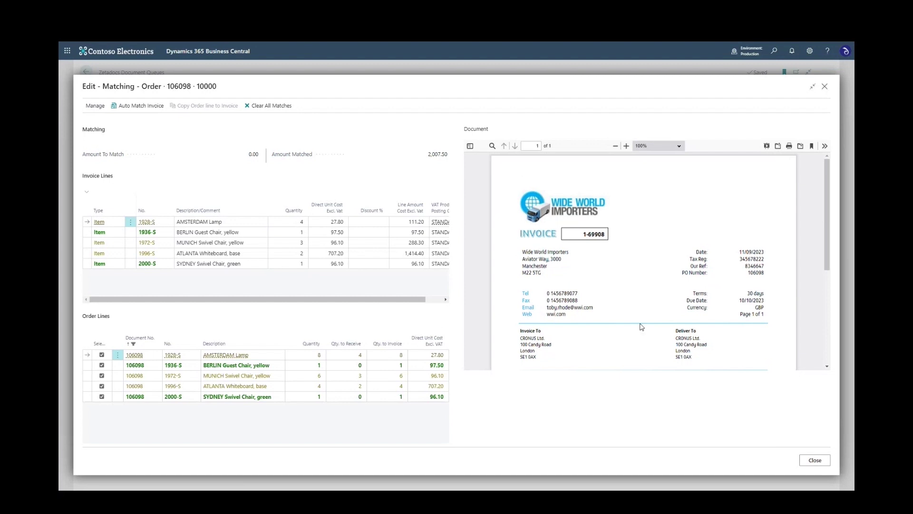
left_click(815, 461)
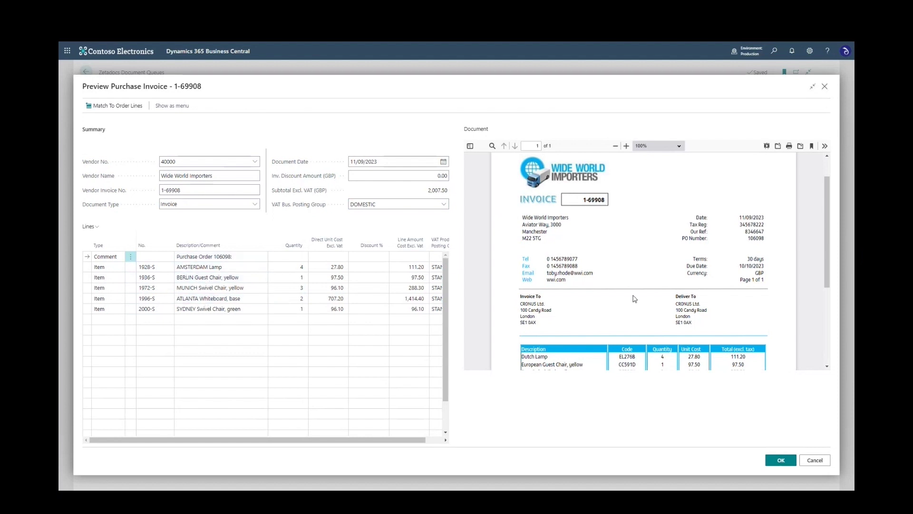
- Check the scanned Wide World Importers invoice against the matched item lines and accept the preview to create the purchase invoice
scroll(637, 302, "down", 2)
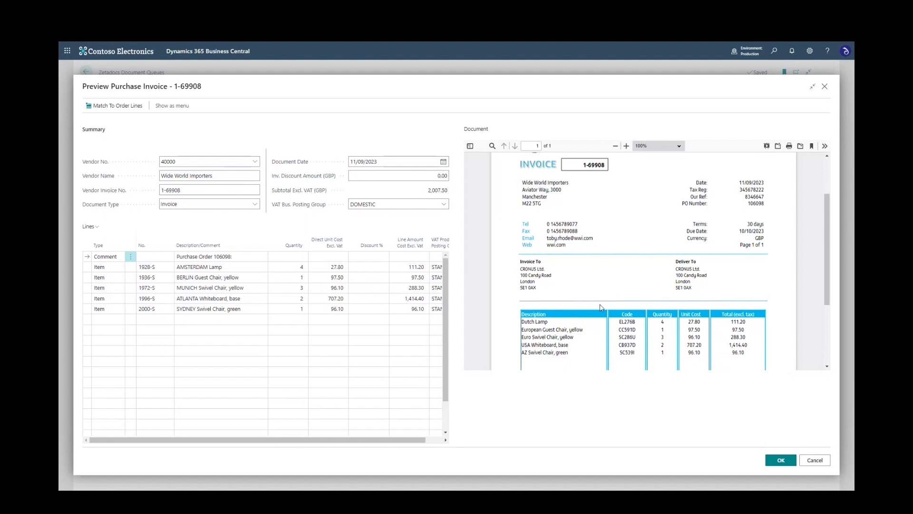
scroll(590, 307, "up", 3)
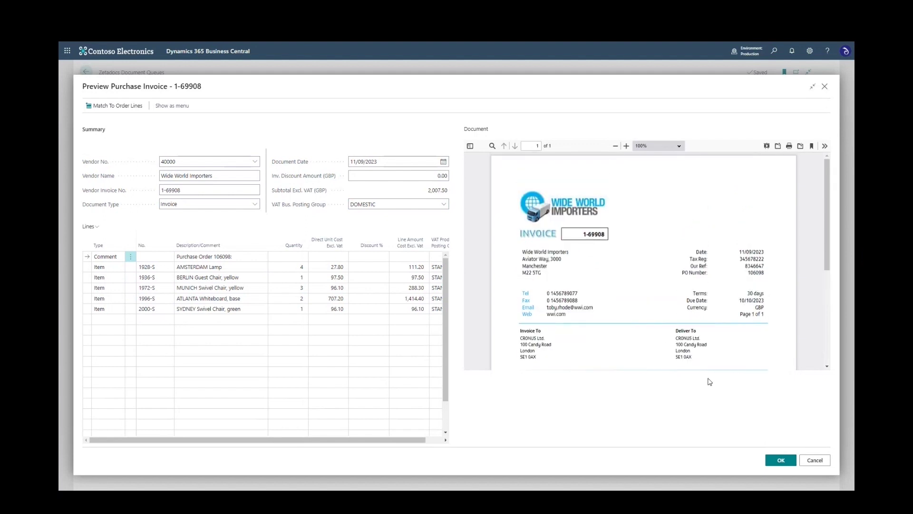
left_click(785, 464)
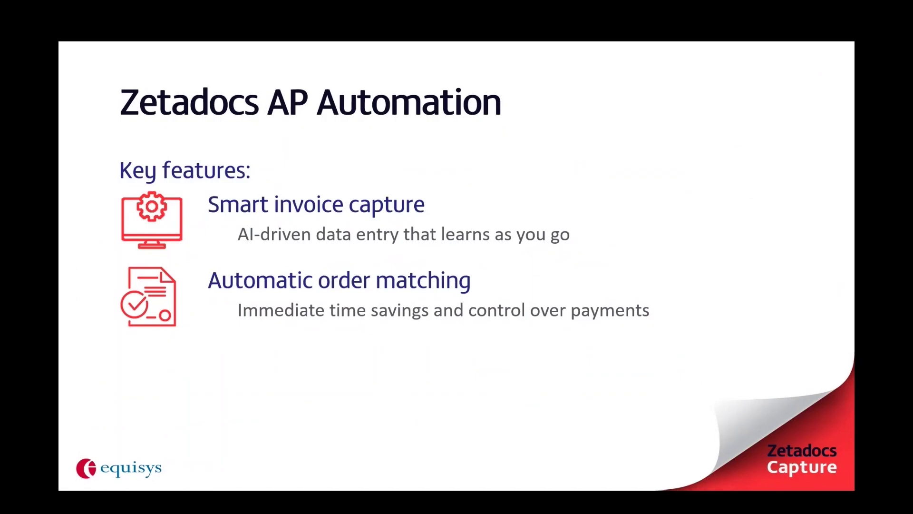
left_click(511, 295)
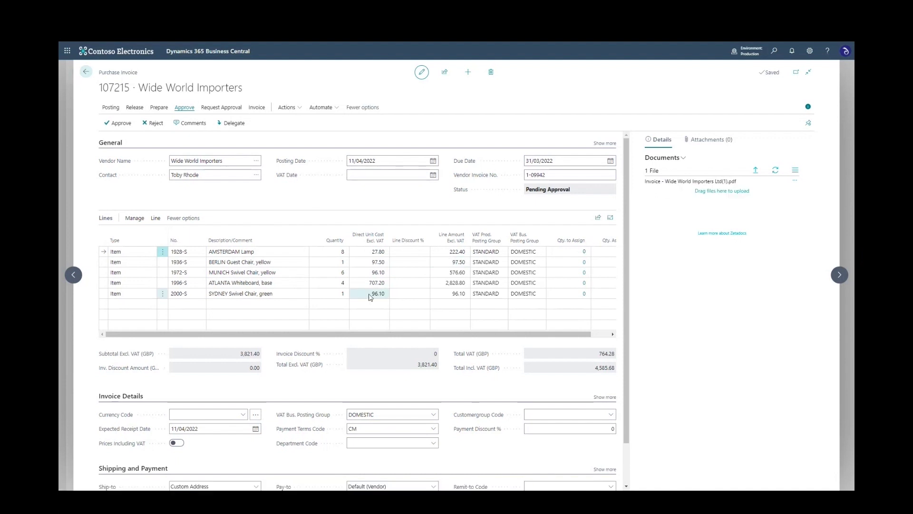
- View the PDF attached to the Wide World Importers invoice pending approval and display its approval actions
left_click(686, 181)
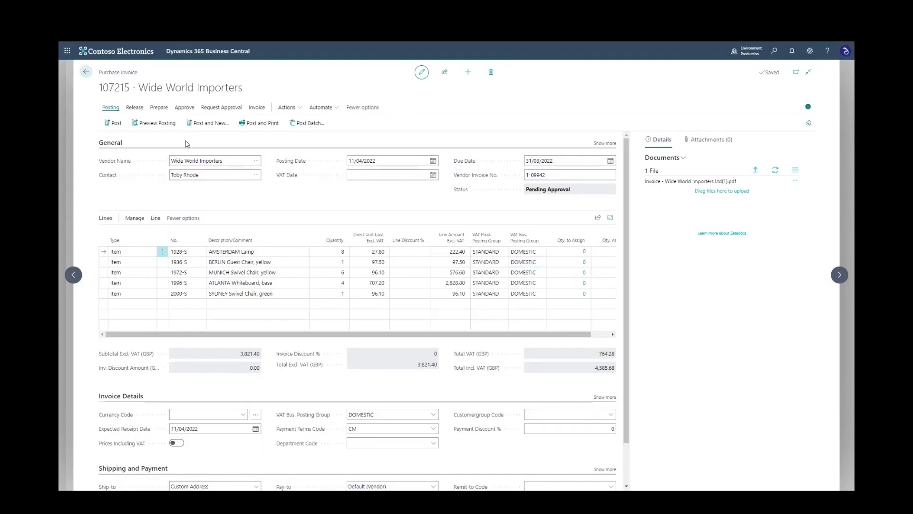
left_click(185, 107)
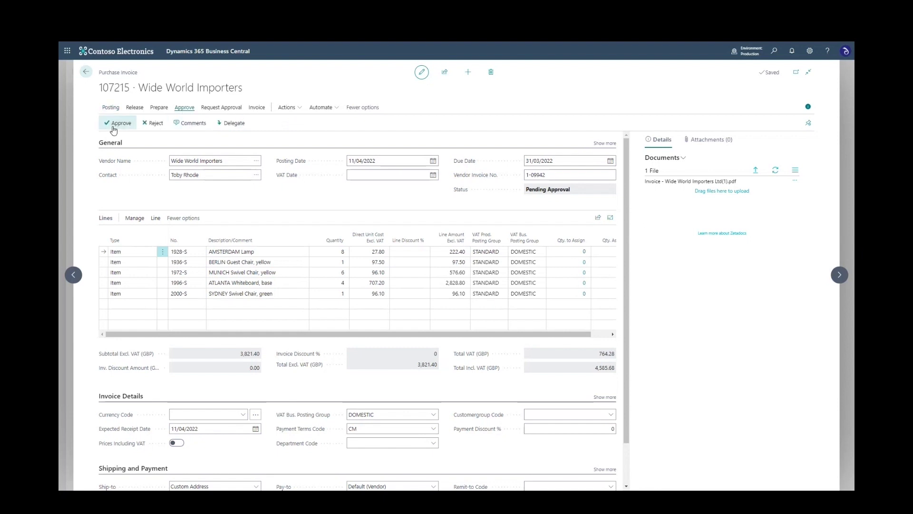